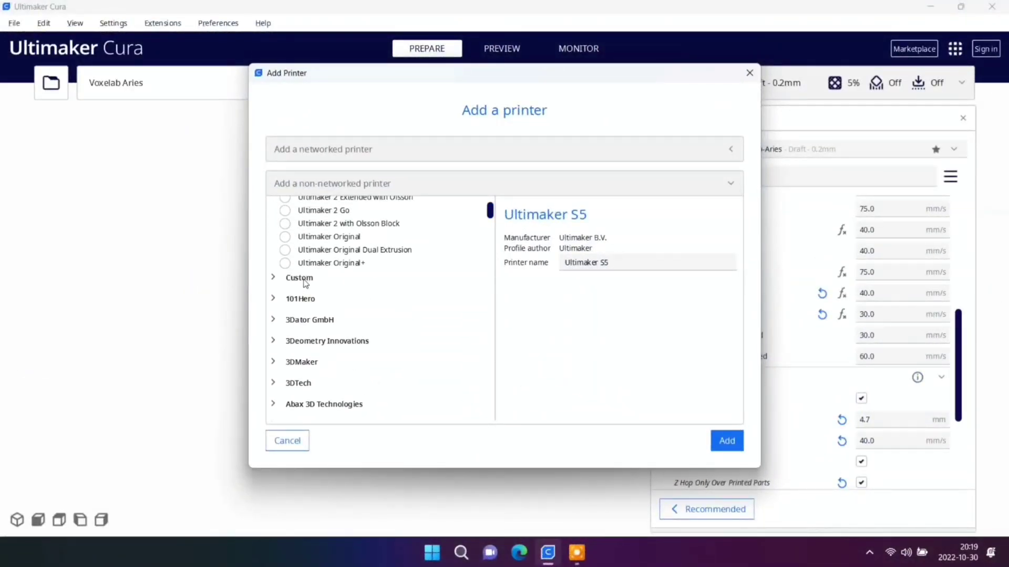
Step: From the Custom category, add a Custom FFF printer named 'roland'
{"action": "left_click", "coordinate": [305, 281]}
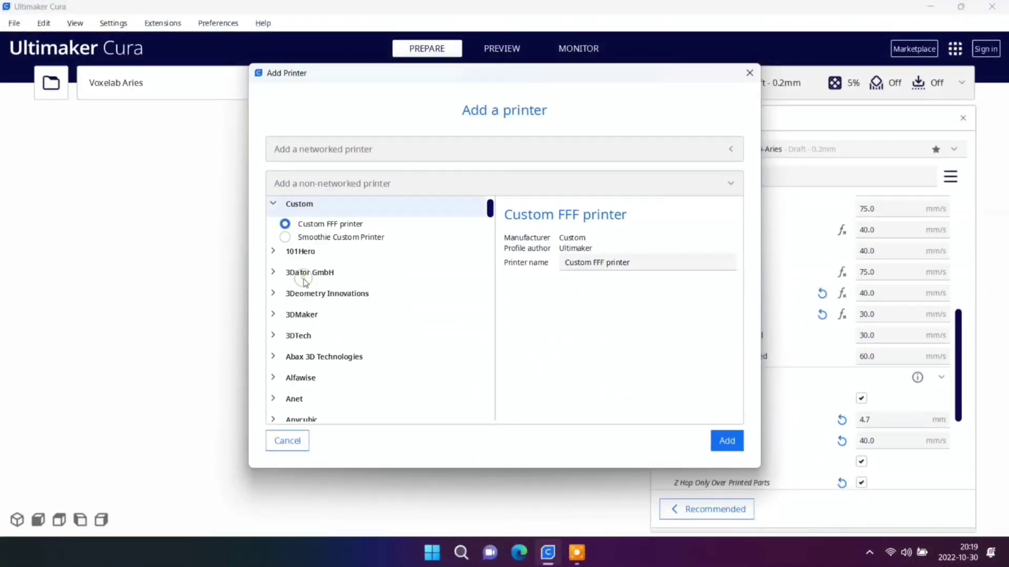
{"action": "left_click", "coordinate": [648, 262]}
{"action": "key", "text": "ctrl+a"}
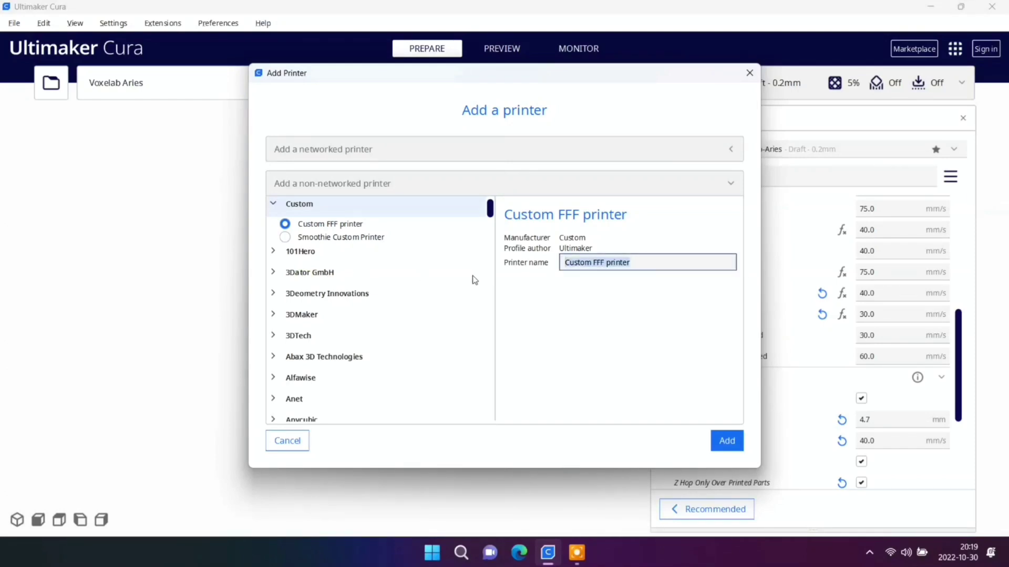
{"action": "type", "text": "rolan"}
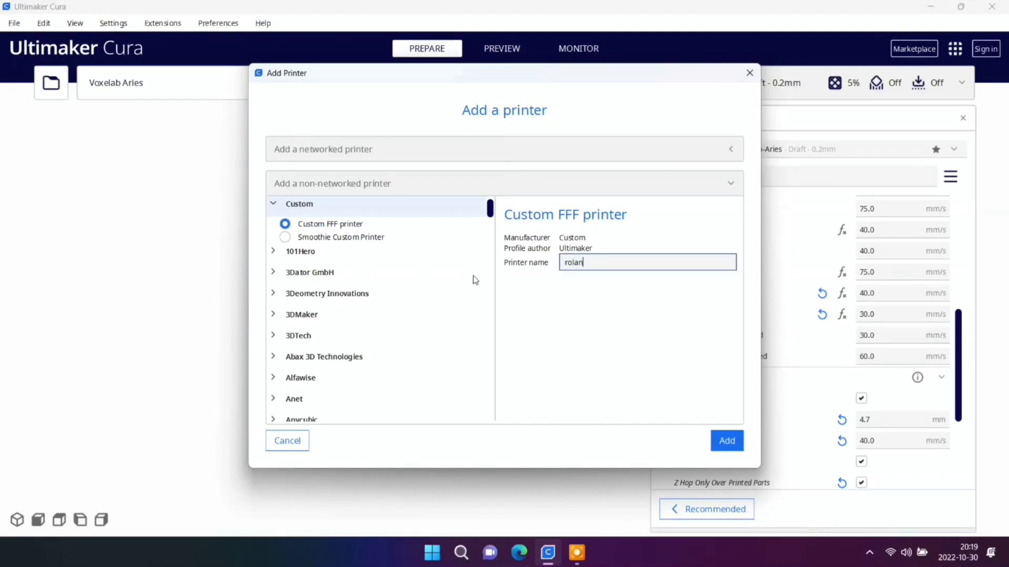
{"action": "type", "text": "d"}
{"action": "left_click", "coordinate": [719, 441]}
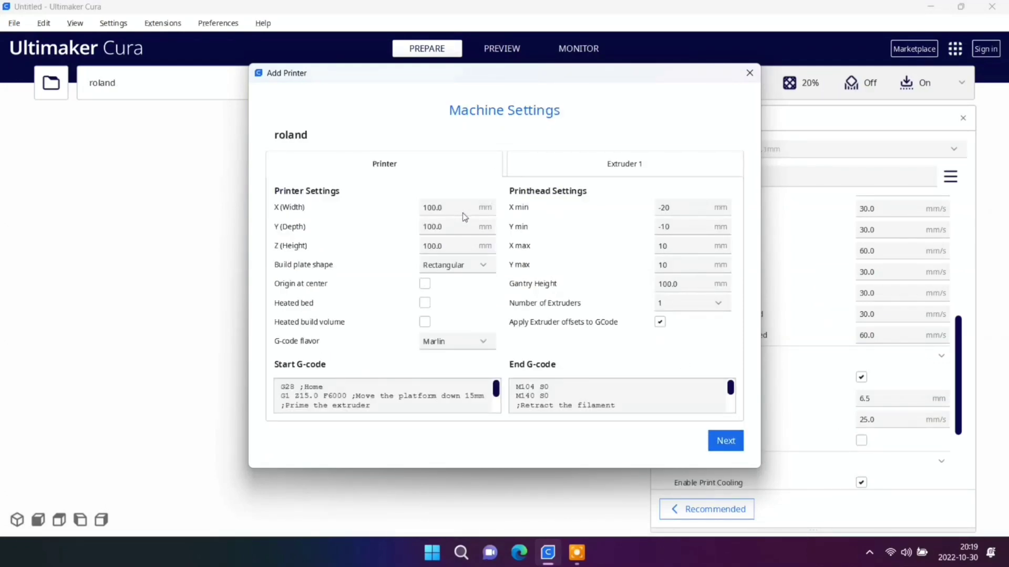
Step: Set roland's build volume to X 235, Y 235 and Z 200 mm
{"action": "left_click_drag", "start_coordinate": [451, 208], "coordinate": [421, 207]}
{"action": "type", "text": "200"}
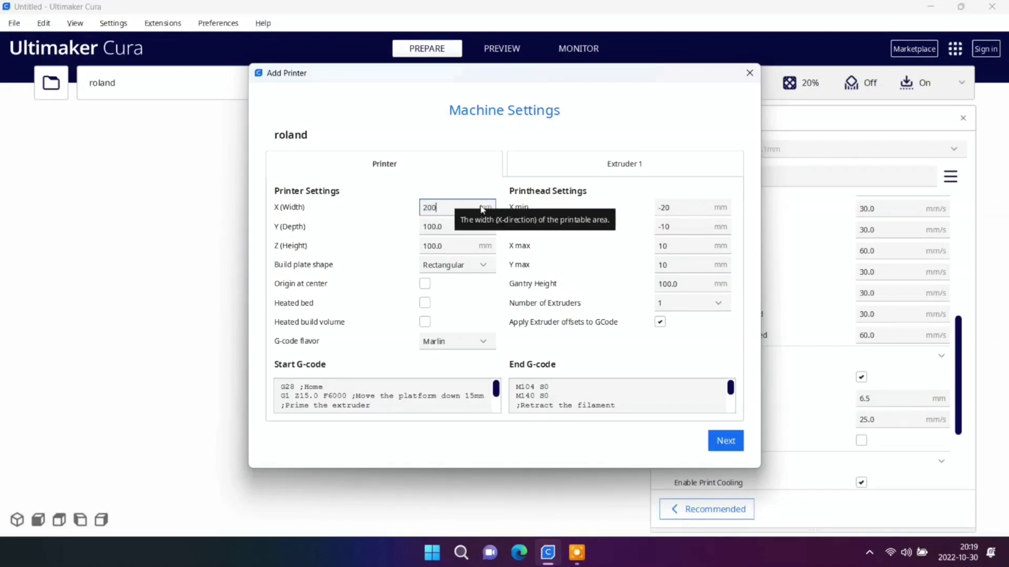
{"action": "key", "text": "Tab"}
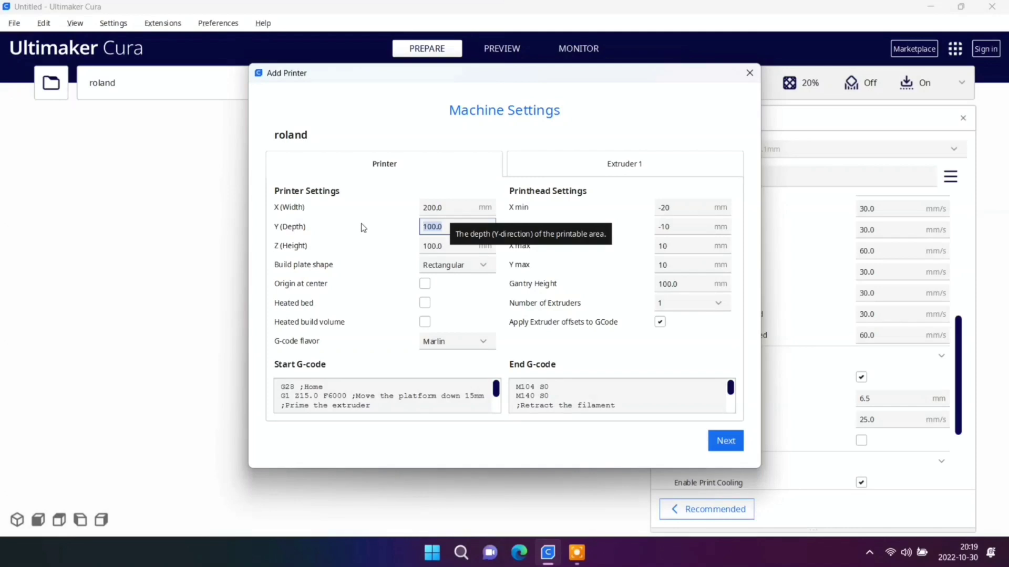
{"action": "type", "text": "200"}
{"action": "left_click", "coordinate": [446, 247]}
{"action": "left_click_drag", "start_coordinate": [463, 249], "coordinate": [397, 243]}
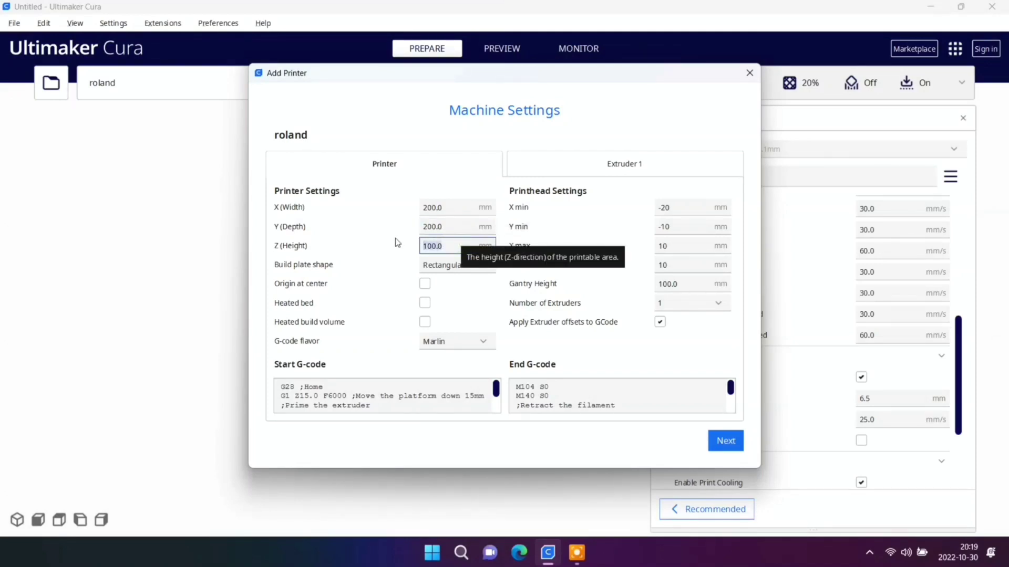
{"action": "type", "text": "200"}
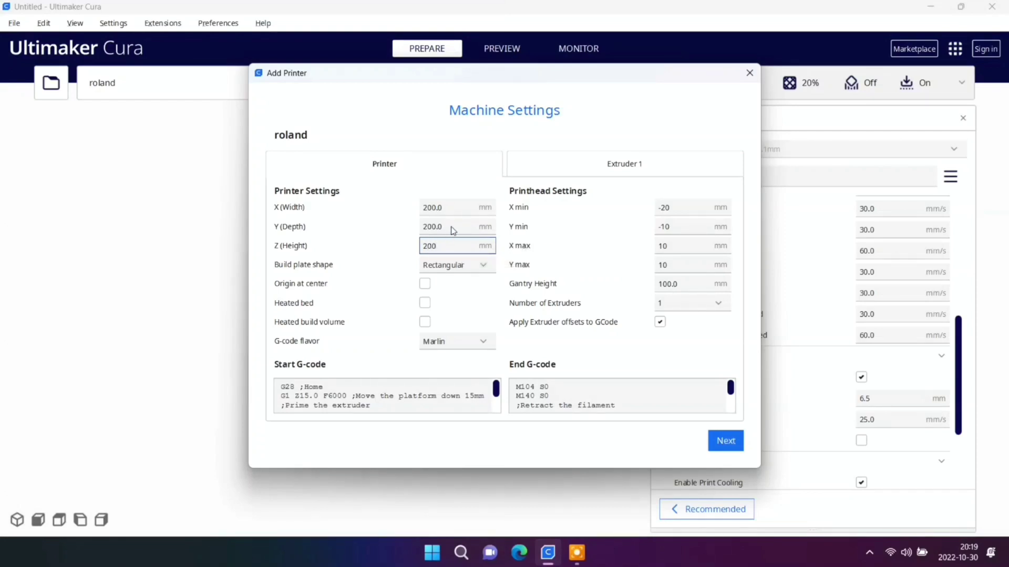
{"action": "left_click_drag", "start_coordinate": [450, 207], "coordinate": [404, 212]}
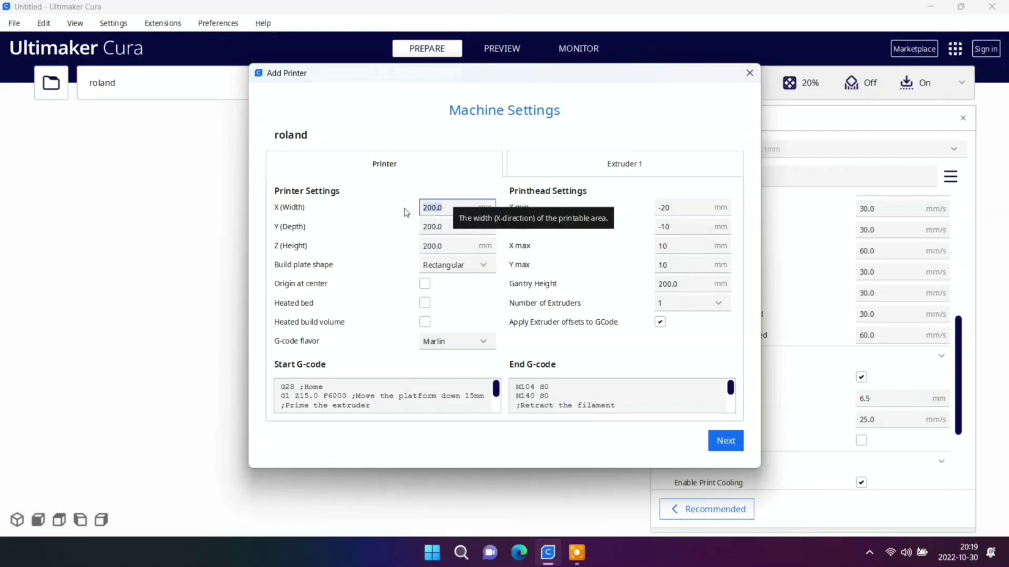
{"action": "type", "text": "235"}
{"action": "left_click_drag", "start_coordinate": [453, 227], "coordinate": [400, 230]}
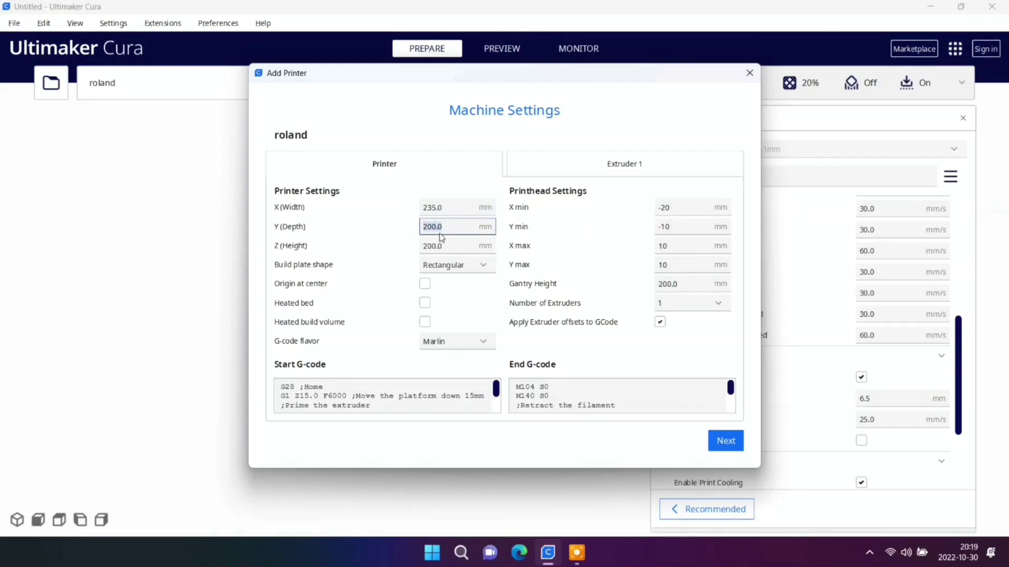
{"action": "type", "text": "23"}
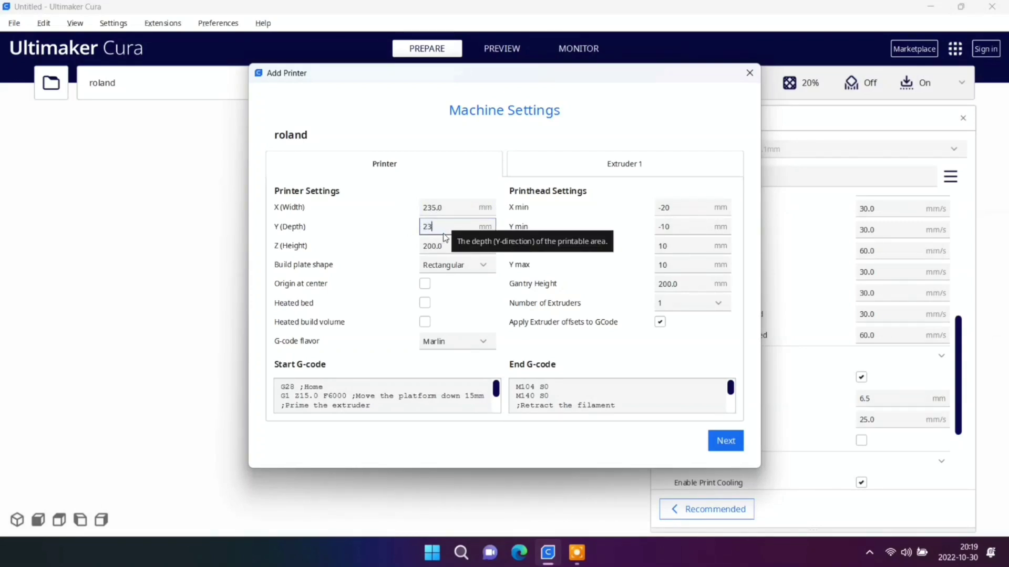
{"action": "type", "text": "5"}
{"action": "left_click", "coordinate": [463, 246]}
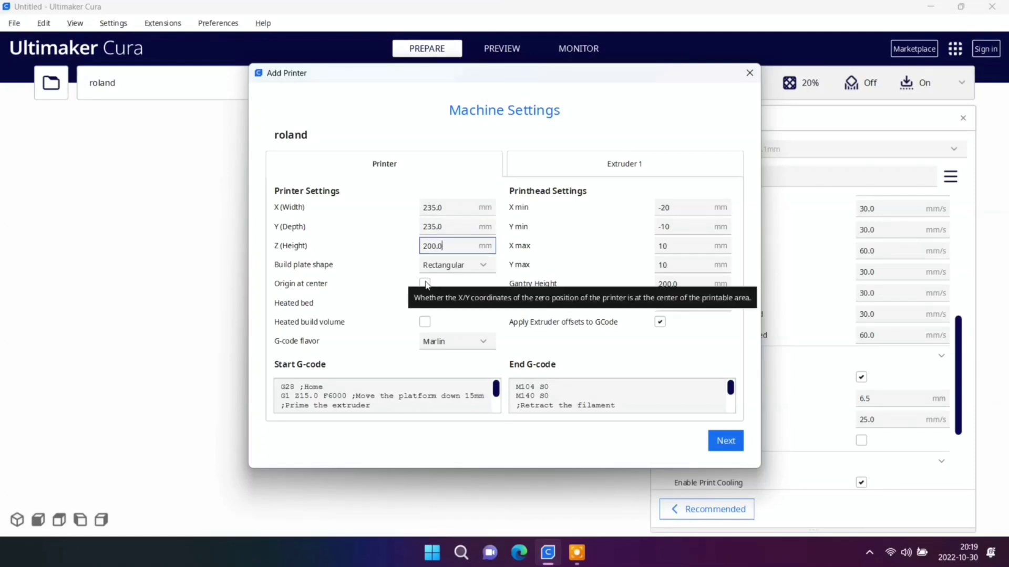
Step: Enable Origin at center and Heated bed
{"action": "left_click", "coordinate": [425, 284]}
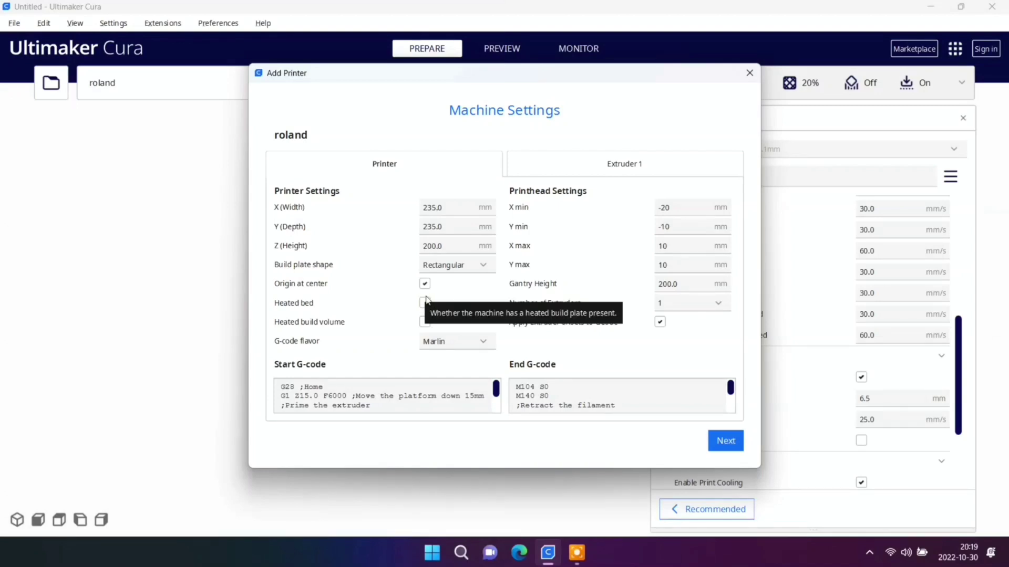
{"action": "left_click", "coordinate": [425, 304]}
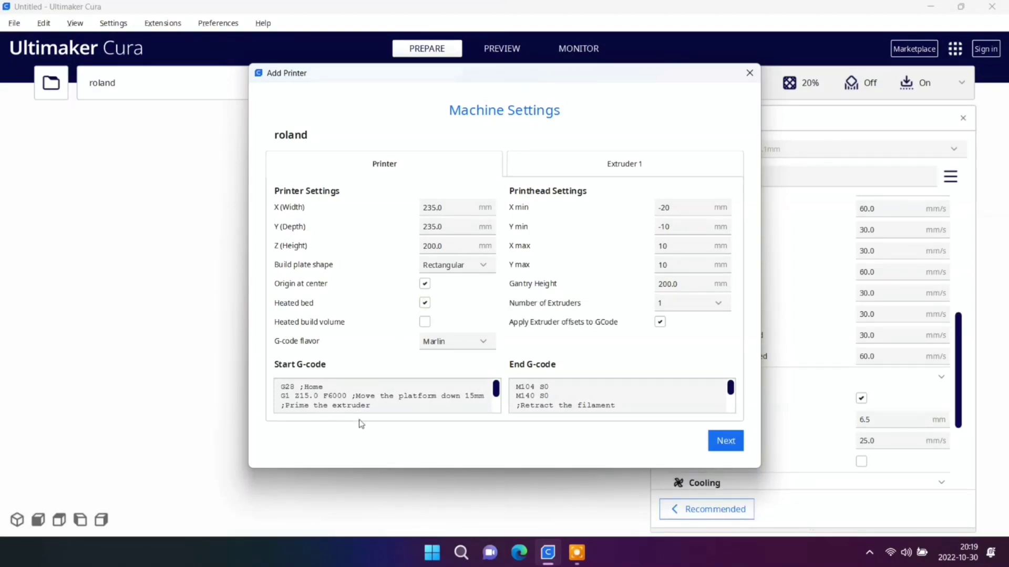
{"action": "left_click_drag", "start_coordinate": [281, 387], "coordinate": [281, 396]}
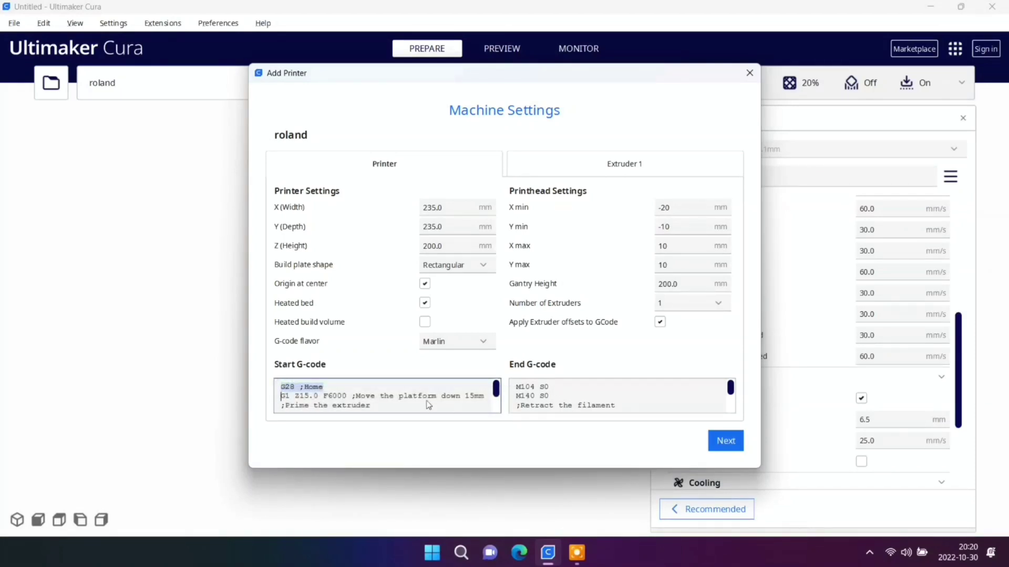
Step: Delete all text from the Start and End G-code boxes, then show the Windows desktop
{"action": "key", "text": "ctrl+a"}
{"action": "key", "text": "BackSpace"}
{"action": "left_click", "coordinate": [528, 388]}
{"action": "key", "text": "ctrl+a"}
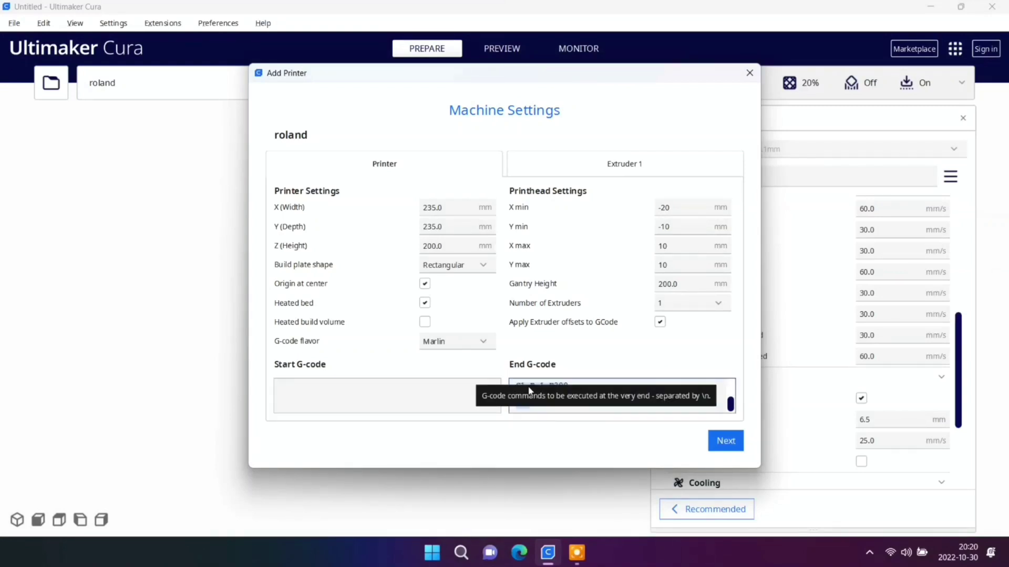
{"action": "key", "text": "BackSpace"}
{"action": "left_click", "coordinate": [325, 389]}
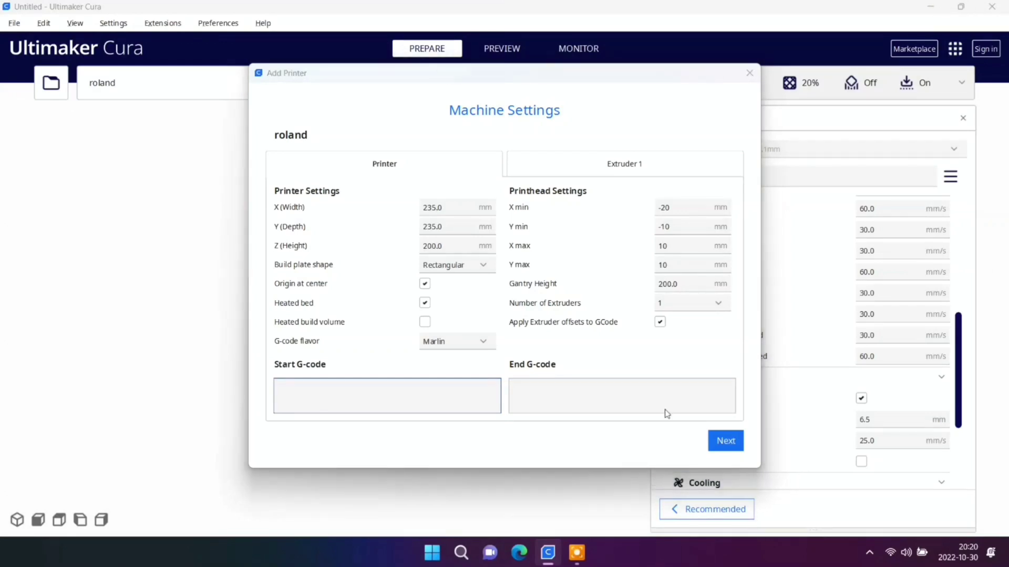
{"action": "key", "text": "super+d"}
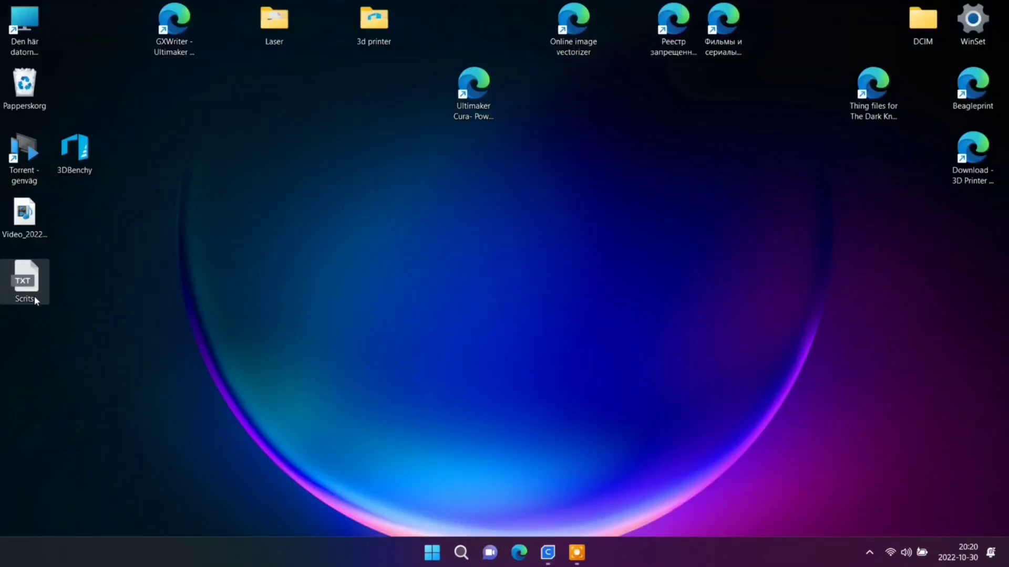
Step: Paste start script lines 3–14 from Scrits.txt into roland's Start G-code
{"action": "double_click", "coordinate": [25, 286]}
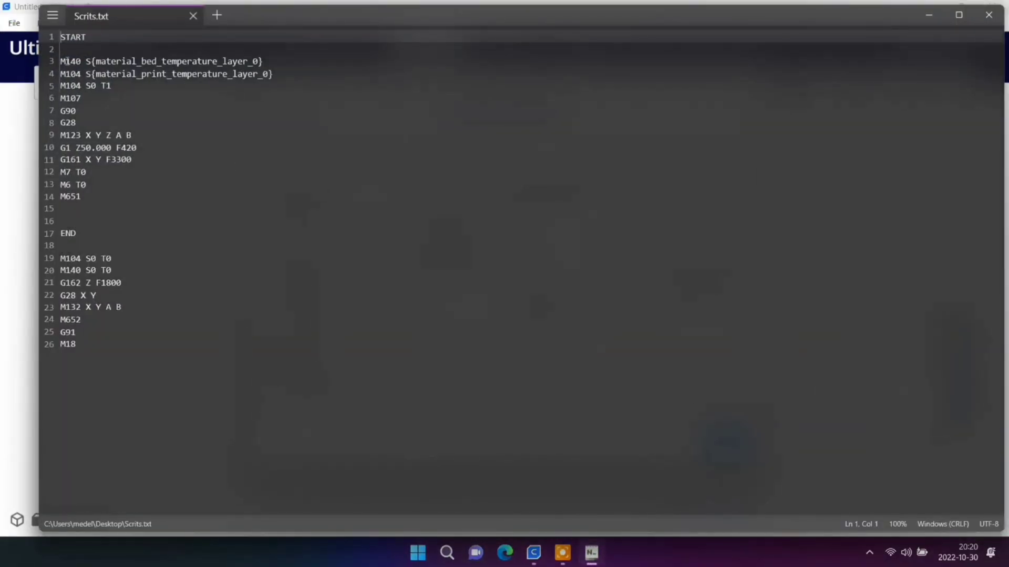
{"action": "left_click_drag", "start_coordinate": [61, 61], "coordinate": [153, 197]}
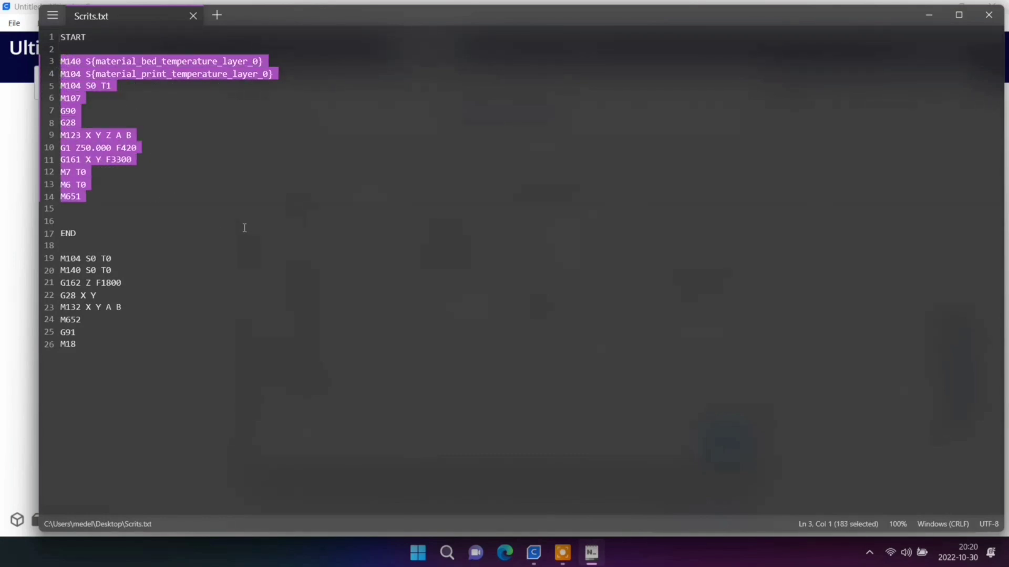
{"action": "left_click", "coordinate": [541, 558]}
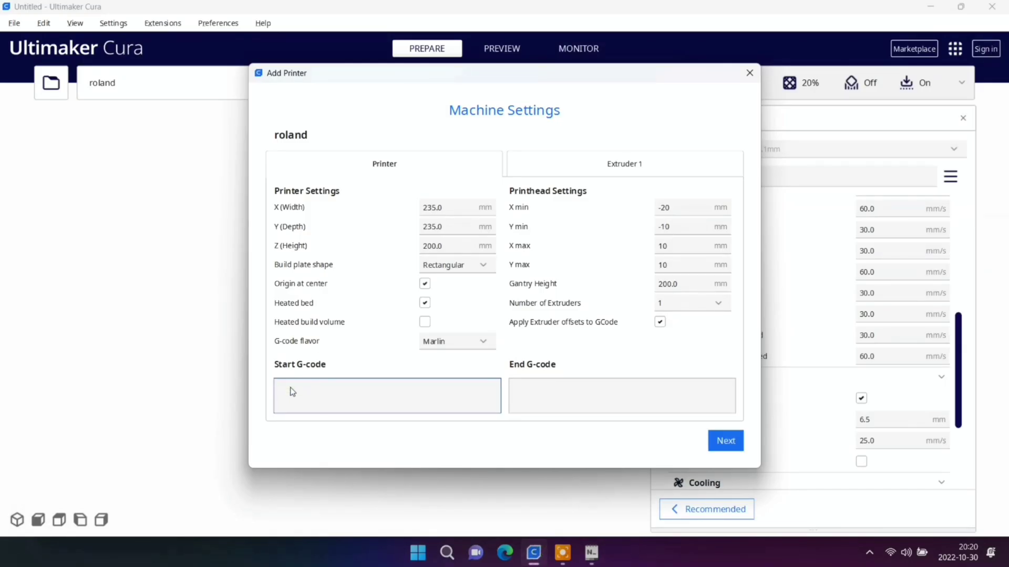
{"action": "key", "text": "ctrl+v"}
Step: Select end G-code lines 19–26 in Scrits.txt and return to Cura
{"action": "key", "text": "super+d"}
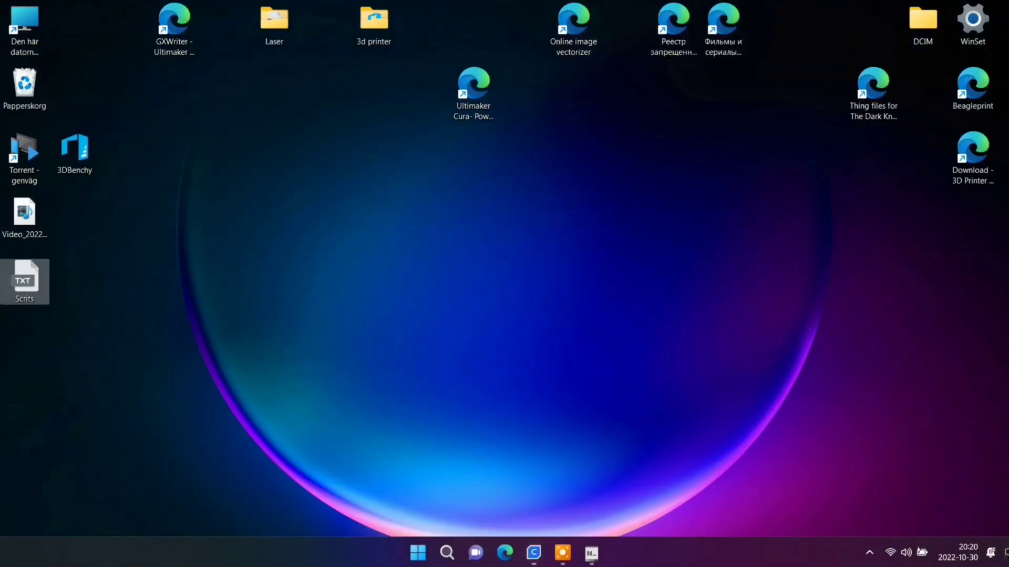
{"action": "double_click", "coordinate": [25, 281]}
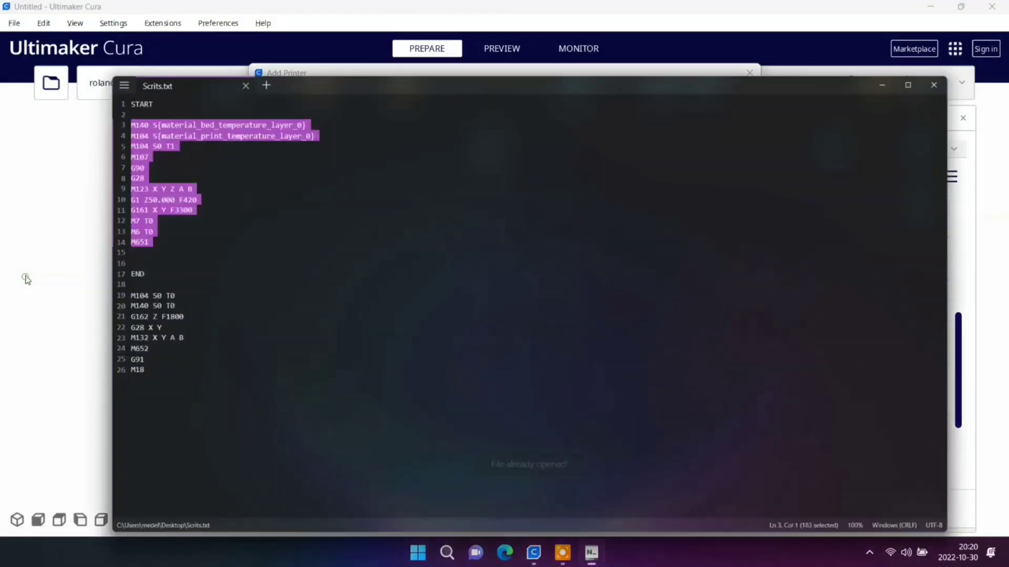
{"action": "left_click_drag", "start_coordinate": [62, 258], "coordinate": [154, 349]}
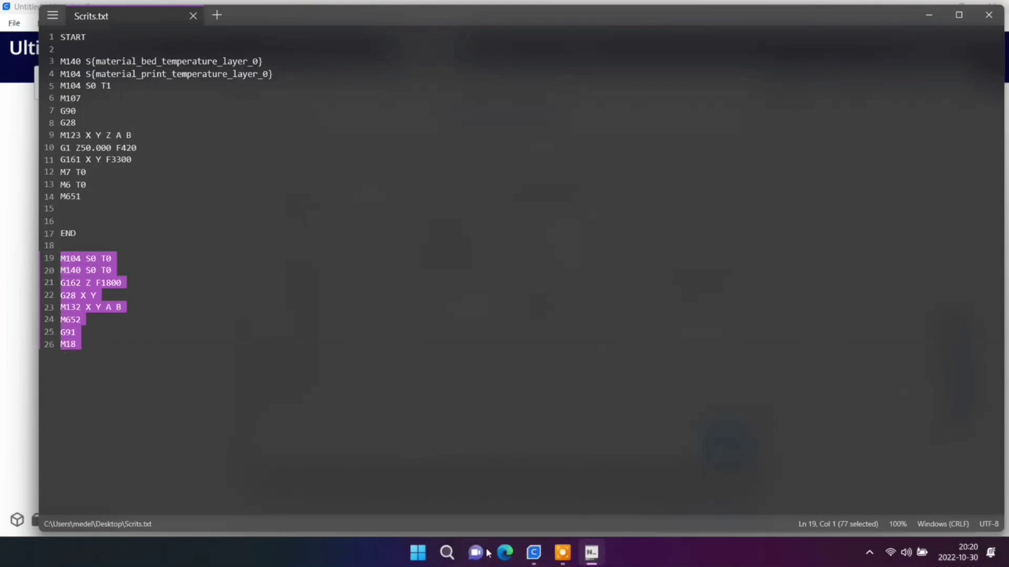
{"action": "left_click", "coordinate": [534, 553]}
Step: Paste the copied End G-code, set Extruder 1 material diameter to 1.75 mm, and finish
{"action": "left_click", "coordinate": [534, 394]}
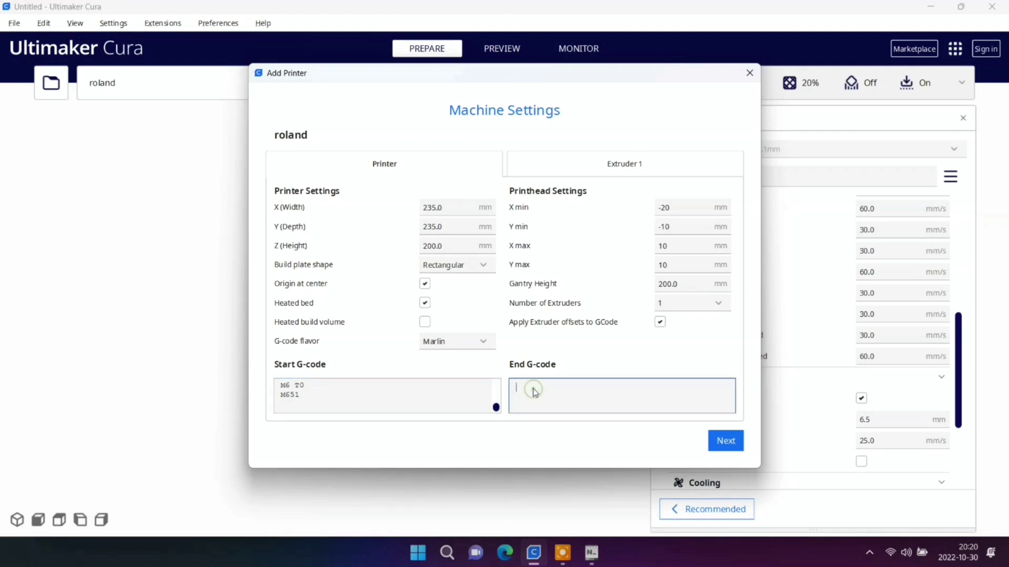
{"action": "key", "text": "ctrl+v"}
{"action": "left_click", "coordinate": [612, 166]}
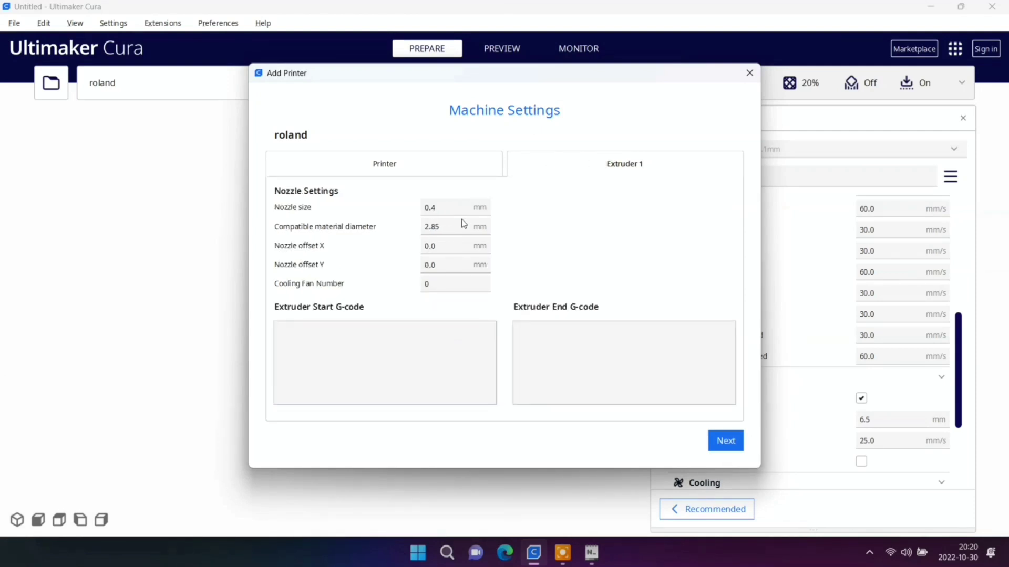
{"action": "left_click", "coordinate": [442, 228]}
{"action": "left_click", "coordinate": [726, 437]}
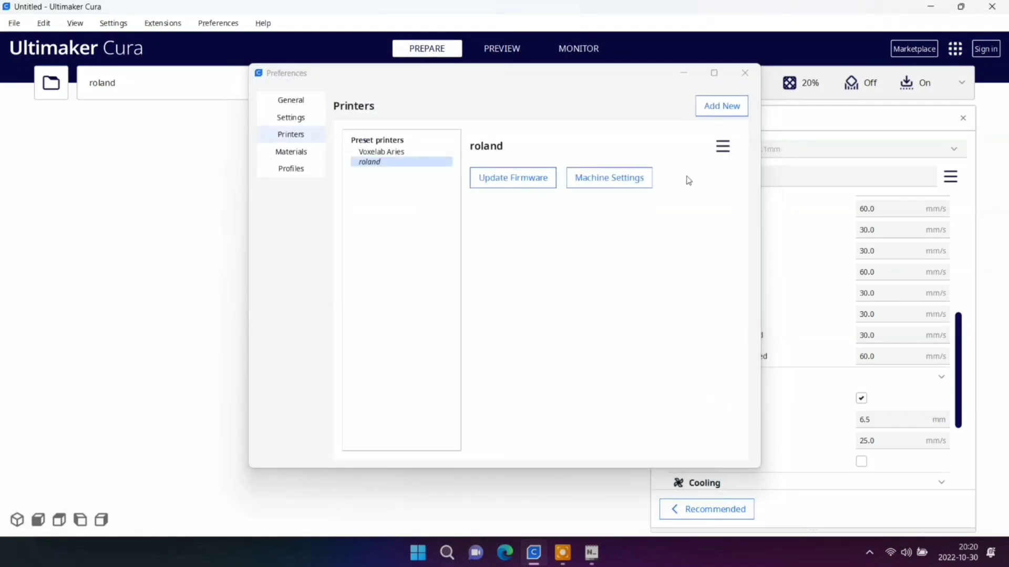
Step: Close the Preferences window to return to the Voxelab Aries Prepare view
{"action": "left_click", "coordinate": [745, 76]}
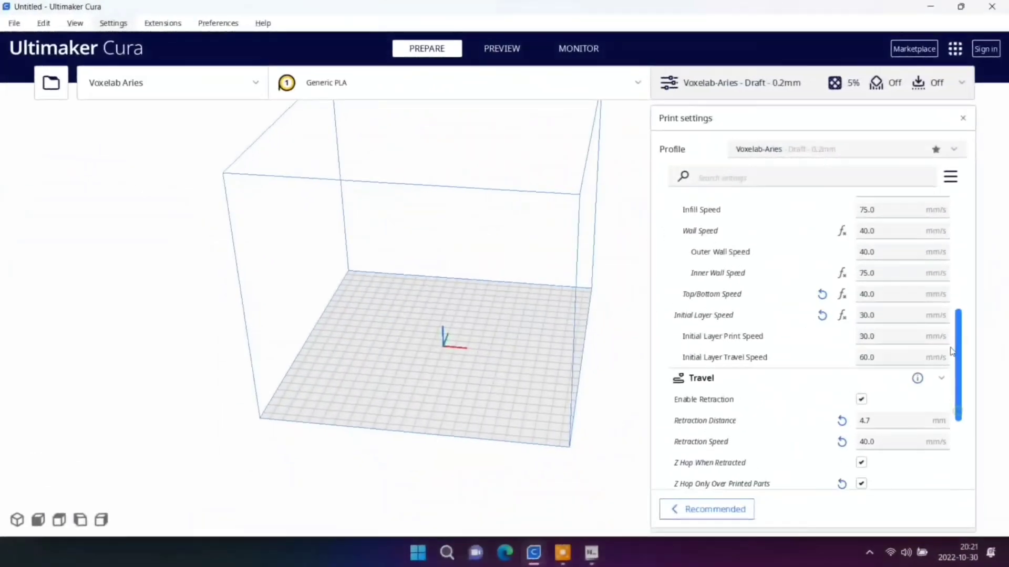
{"action": "left_click_drag", "start_coordinate": [955, 351], "coordinate": [956, 204]}
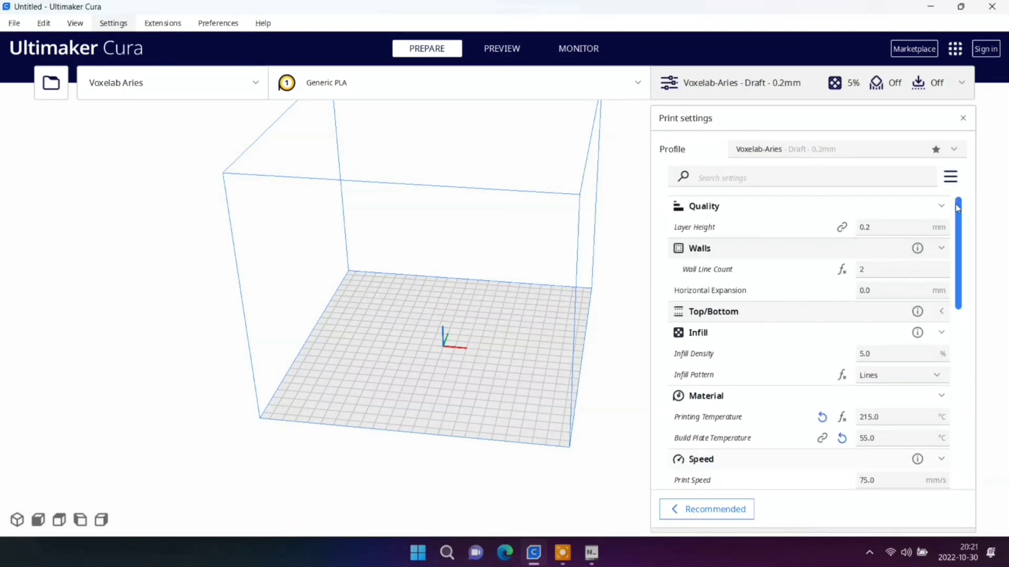
Step: Check the Travel and Z Hop settings, then orbit around the 60 × 31 × 48 mm 3DBenchy
{"action": "left_click_drag", "start_coordinate": [961, 209], "coordinate": [962, 351]}
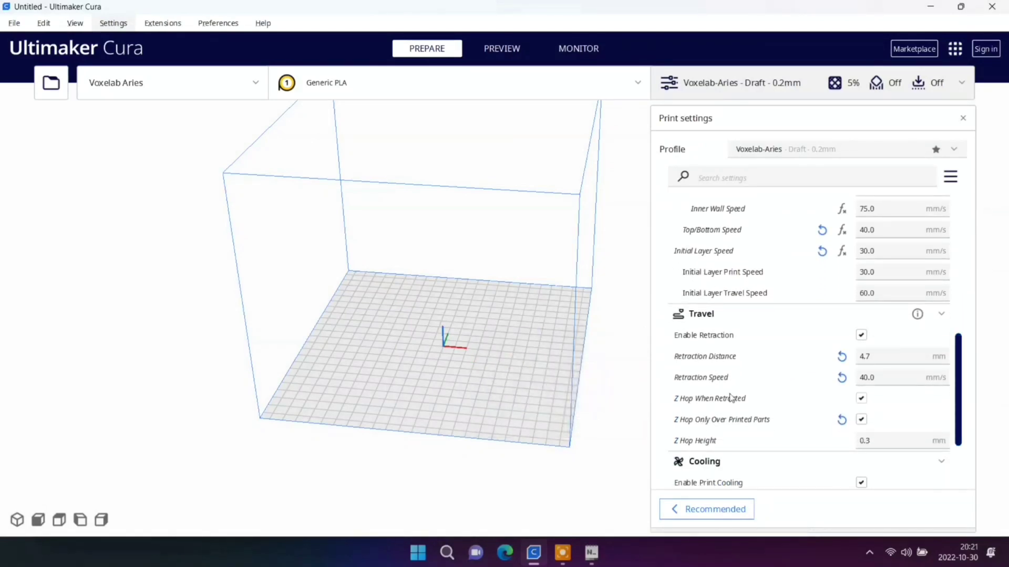
{"action": "mouse_move", "coordinate": [721, 405]}
{"action": "mouse_move", "coordinate": [868, 423]}
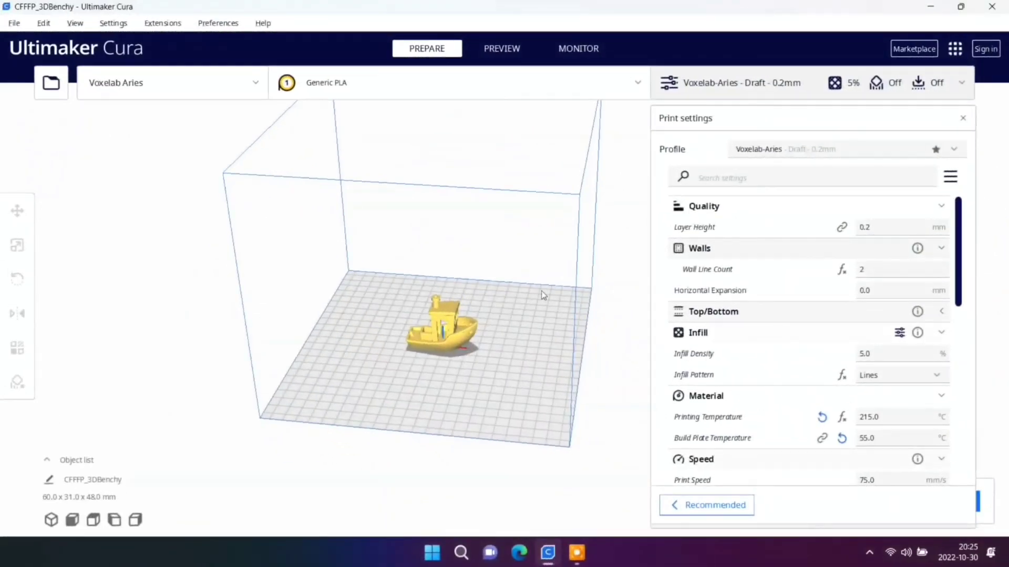
{"action": "right_click_drag", "start_coordinate": [541, 291], "coordinate": [504, 362]}
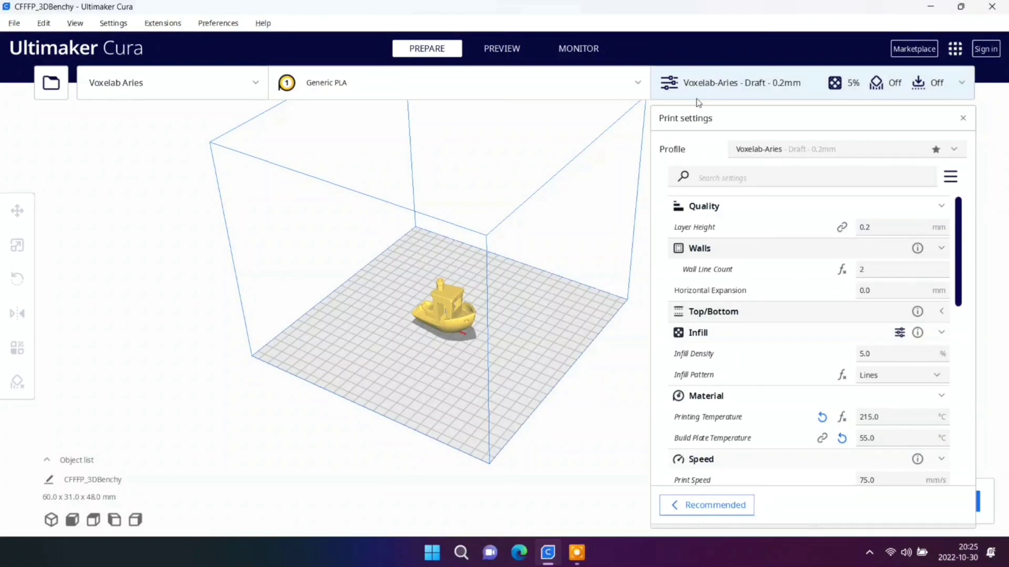
{"action": "left_click", "coordinate": [915, 49]}
{"action": "left_click", "coordinate": [492, 156]}
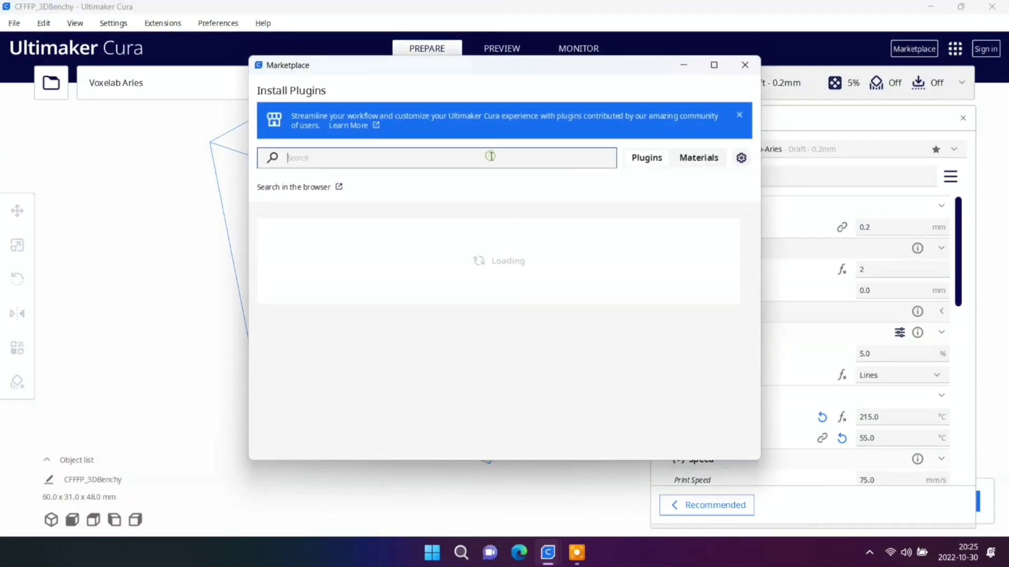
{"action": "type", "text": "flashforge"}
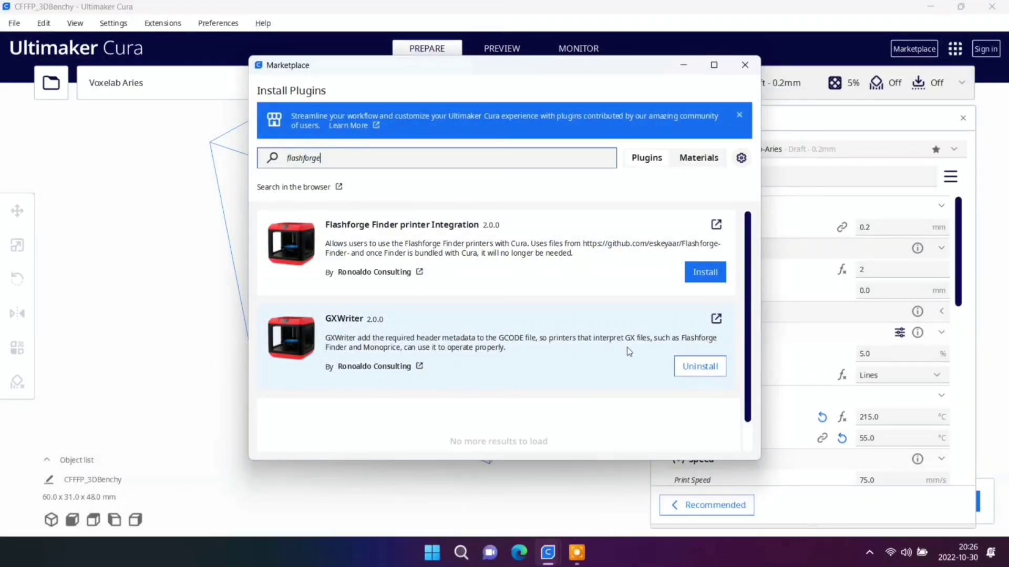
{"action": "left_click", "coordinate": [745, 64]}
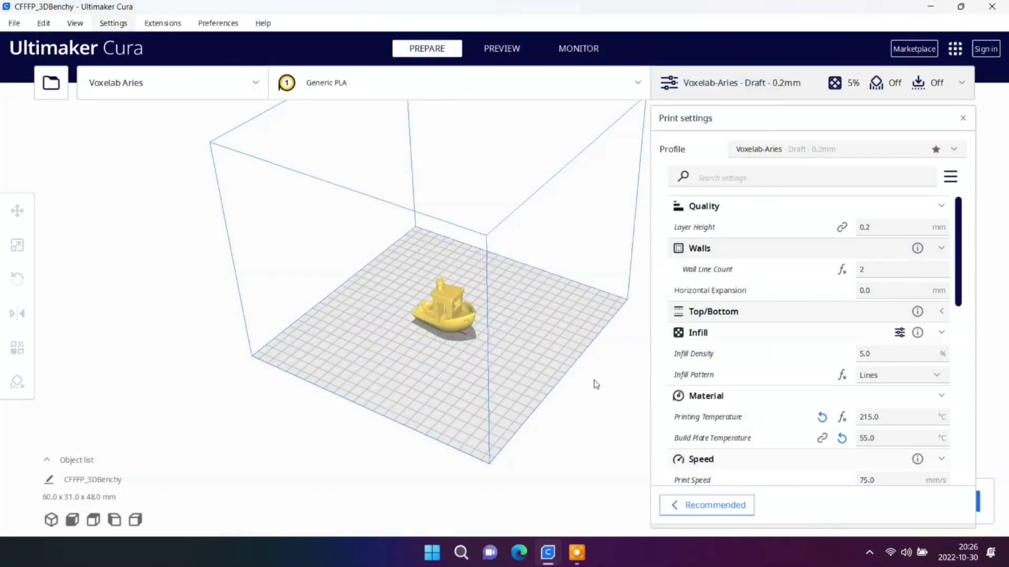
Step: Slice the Benchy (46 minutes, 9 g) and save CFFFP_3DBenchy.gx to the desktop in GX format
{"action": "left_click", "coordinate": [965, 118]}
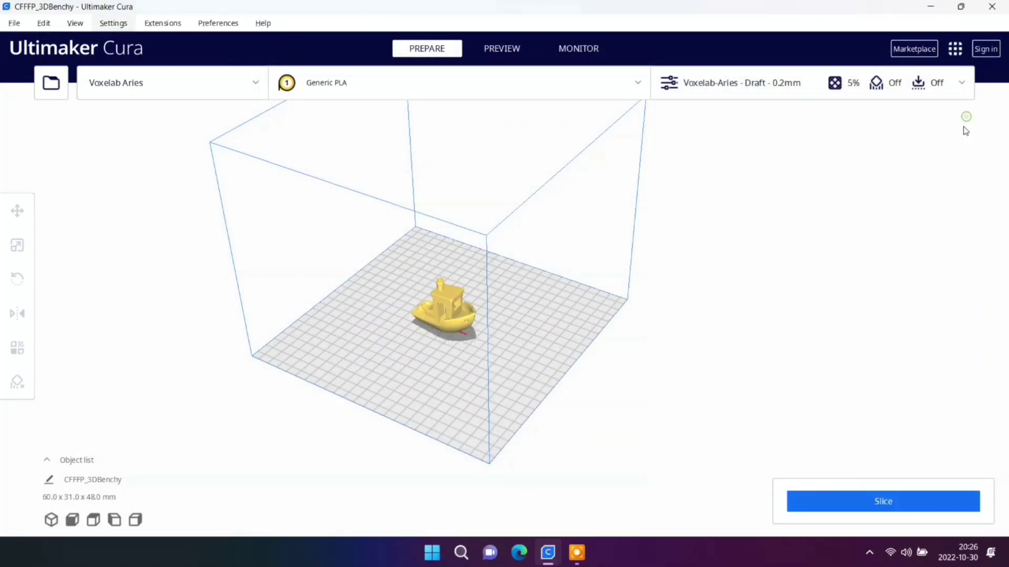
{"action": "left_click", "coordinate": [897, 495]}
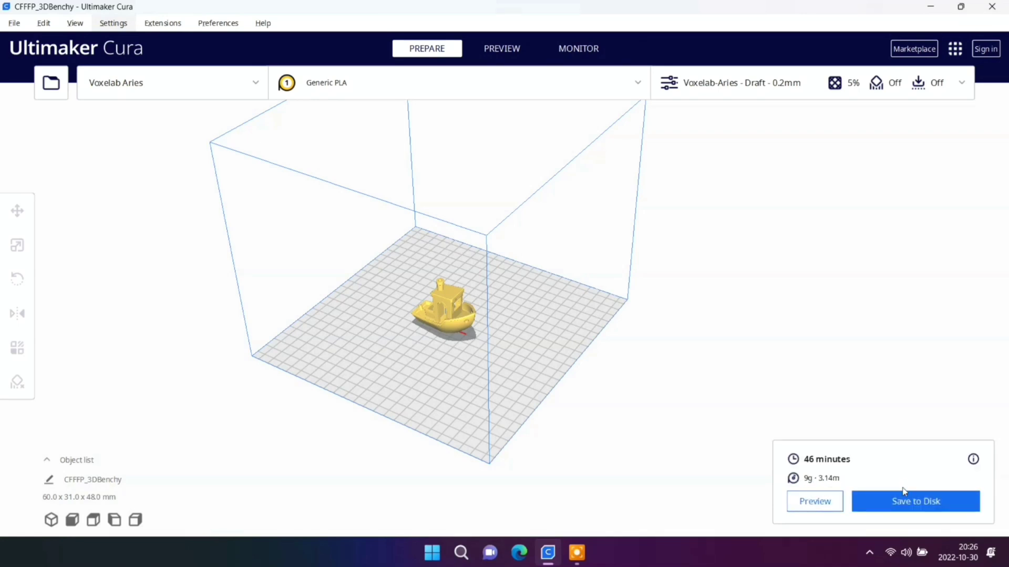
{"action": "left_click", "coordinate": [910, 502]}
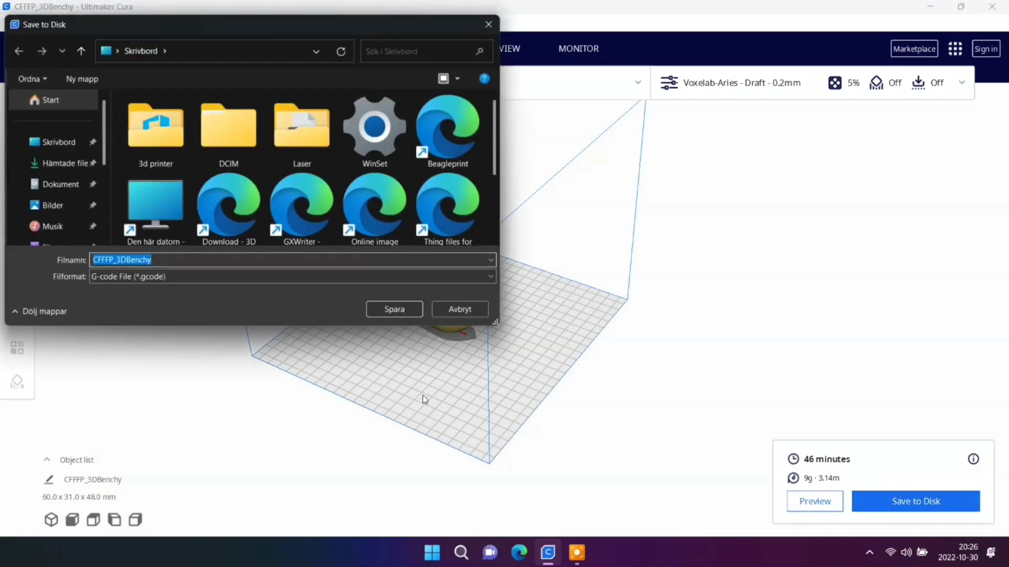
{"action": "left_click", "coordinate": [405, 282]}
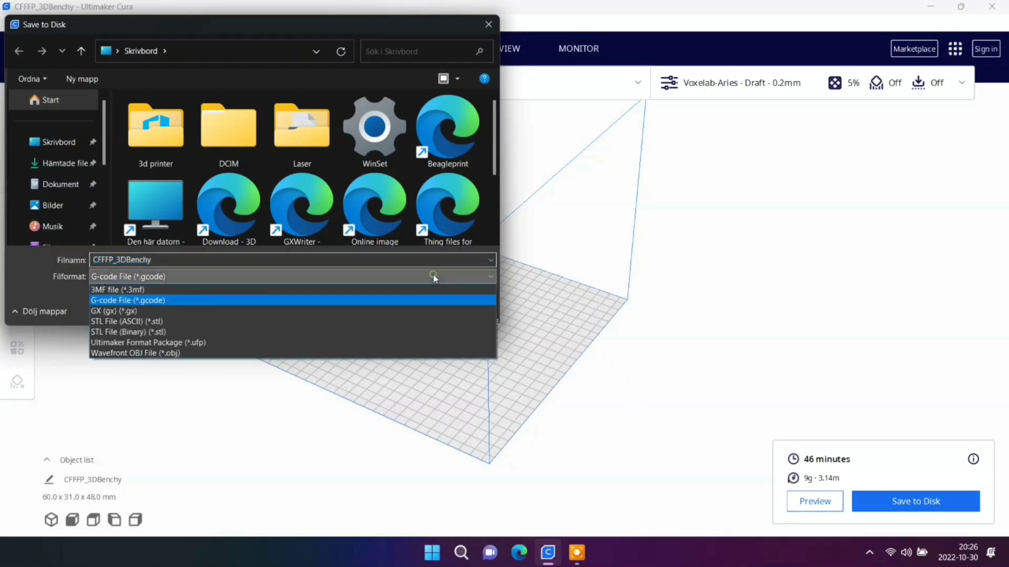
{"action": "left_click", "coordinate": [317, 311]}
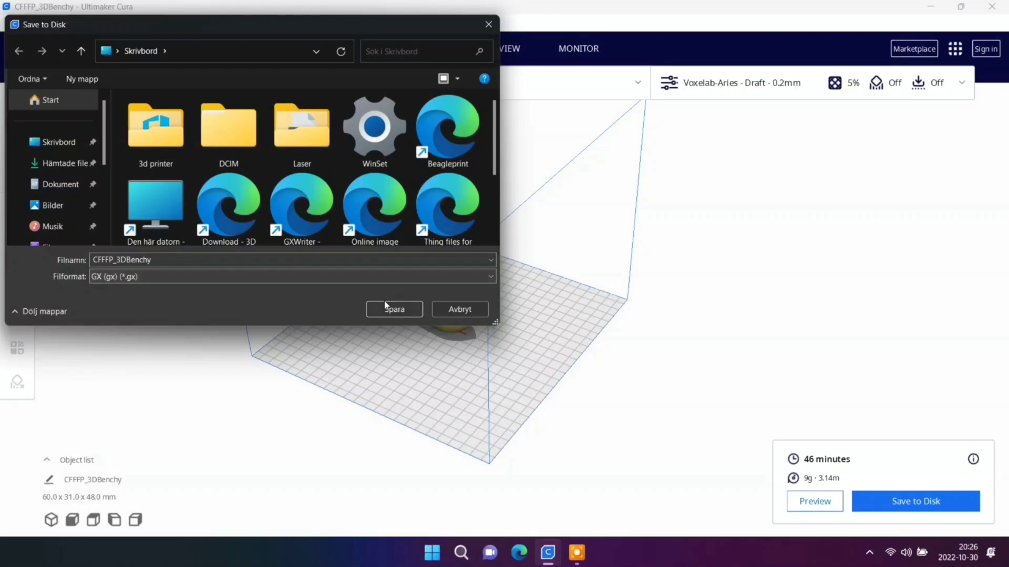
{"action": "left_click", "coordinate": [394, 310]}
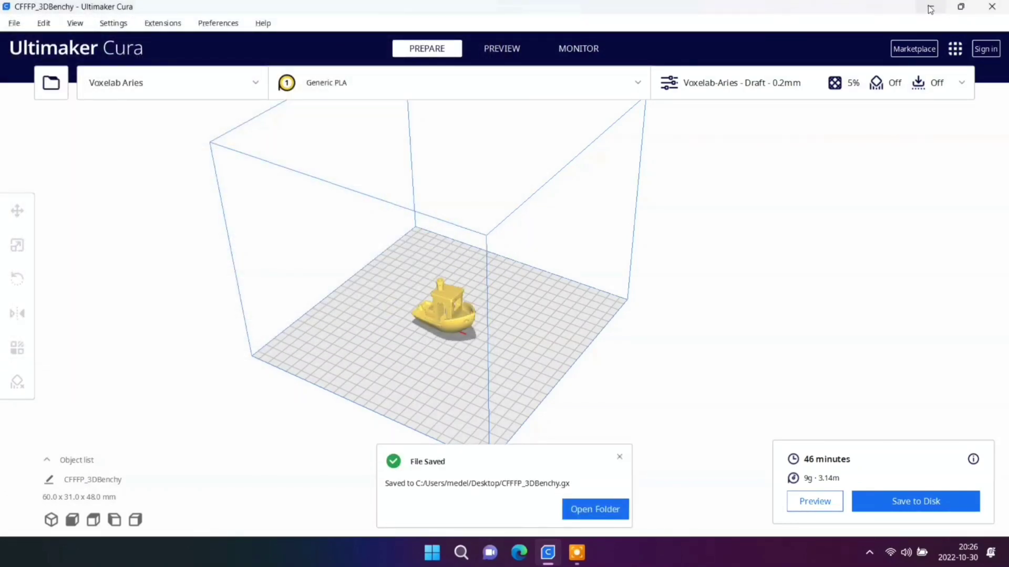
Step: Close the Ultimaker Cura window to reveal the saved Benchy file on the desktop
{"action": "left_click", "coordinate": [992, 6]}
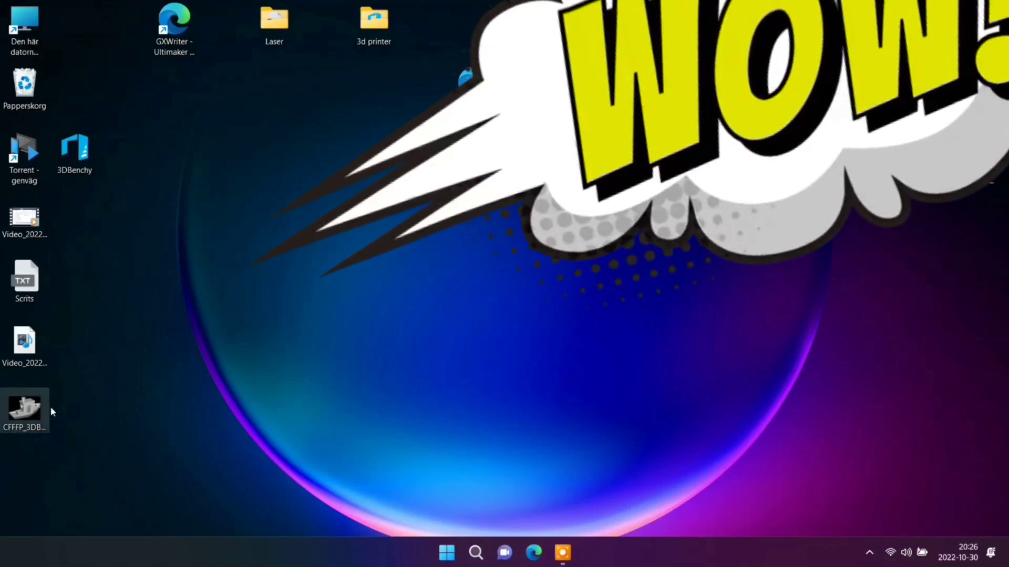